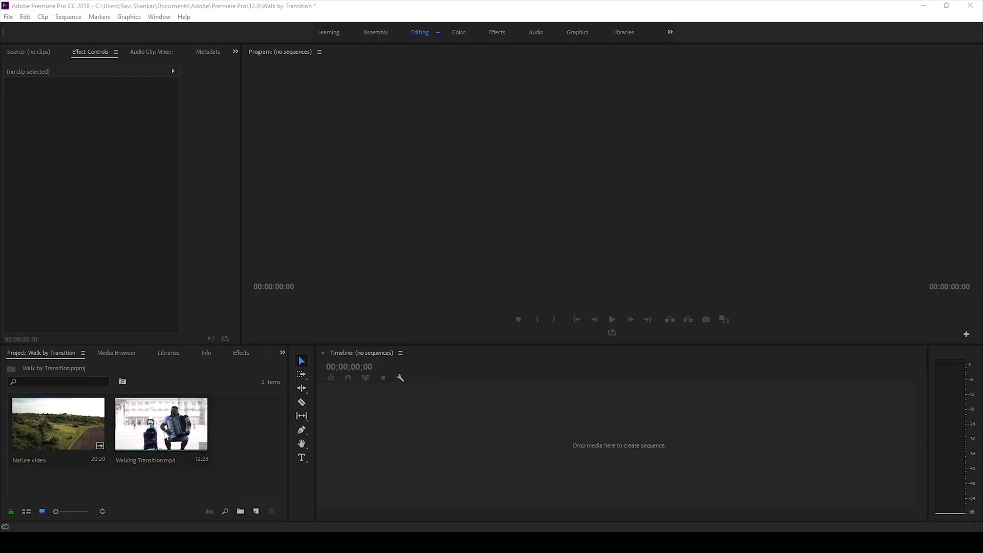
Create the Walking Transition sequence from Walking Transition.mp4 and scrub to where the walkers appear, near 00:00:08:00
left_click_drag(162, 430, 355, 435)
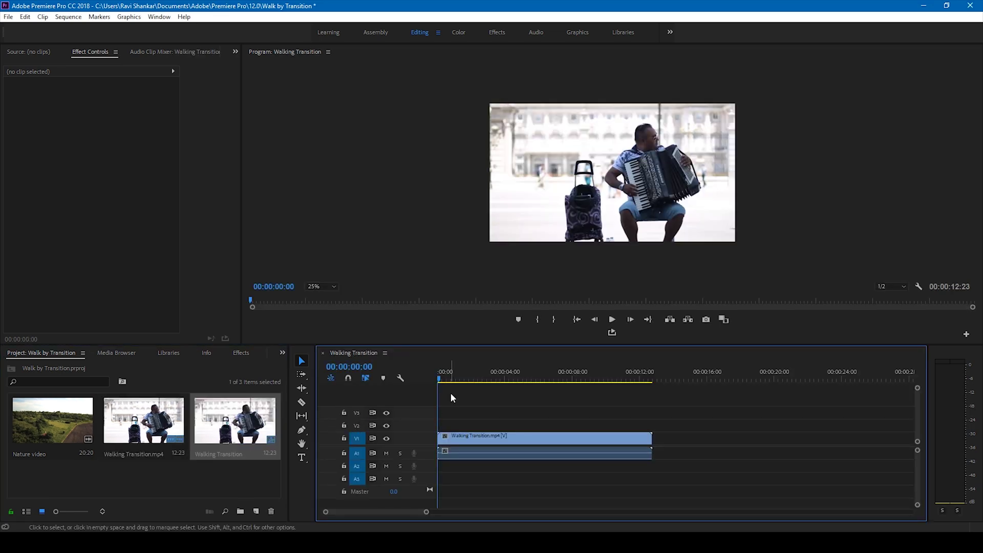
left_click_drag(441, 383, 558, 387)
key("space")
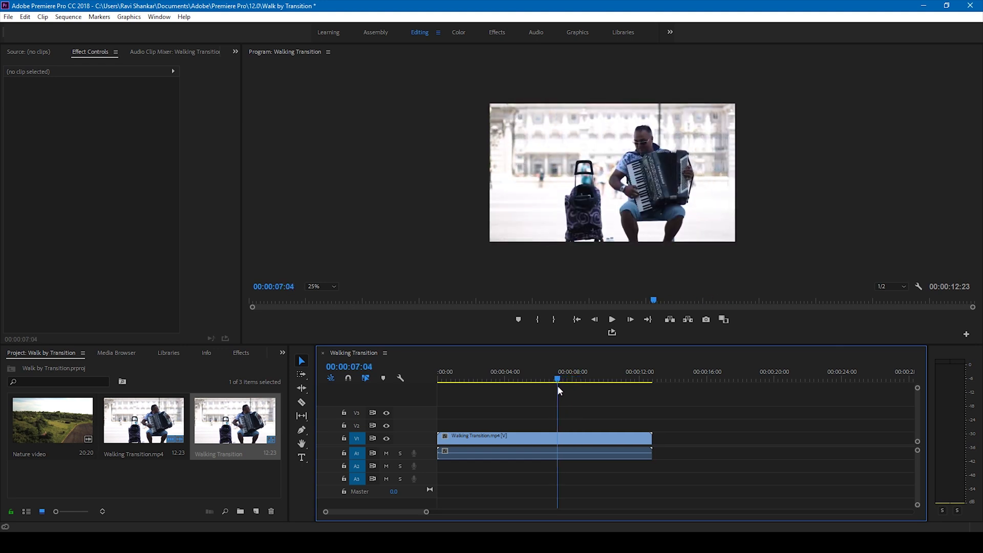
left_click_drag(558, 387, 576, 388)
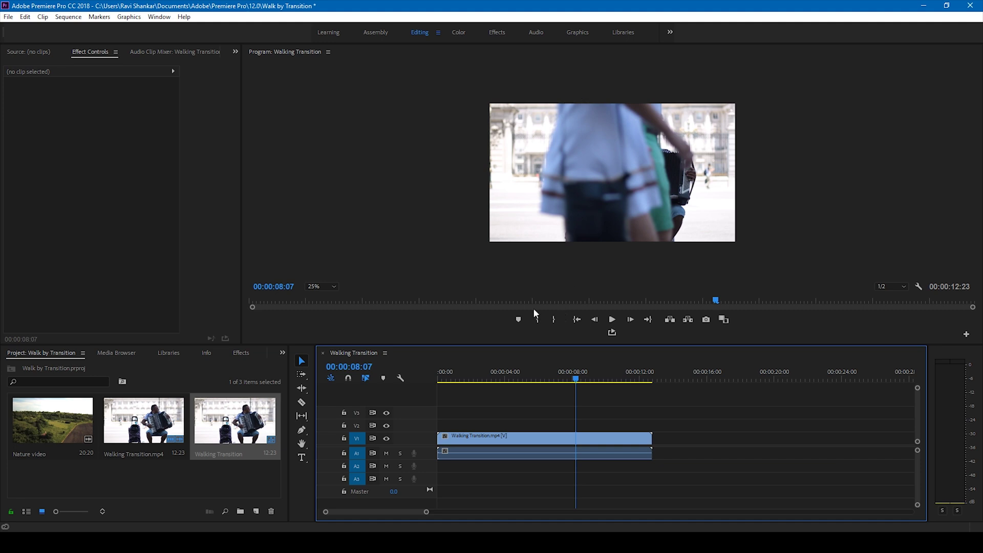
mouse_move(566, 380)
left_mouse_down()
mouse_move(557, 380)
mouse_move(581, 384)
left_mouse_up()
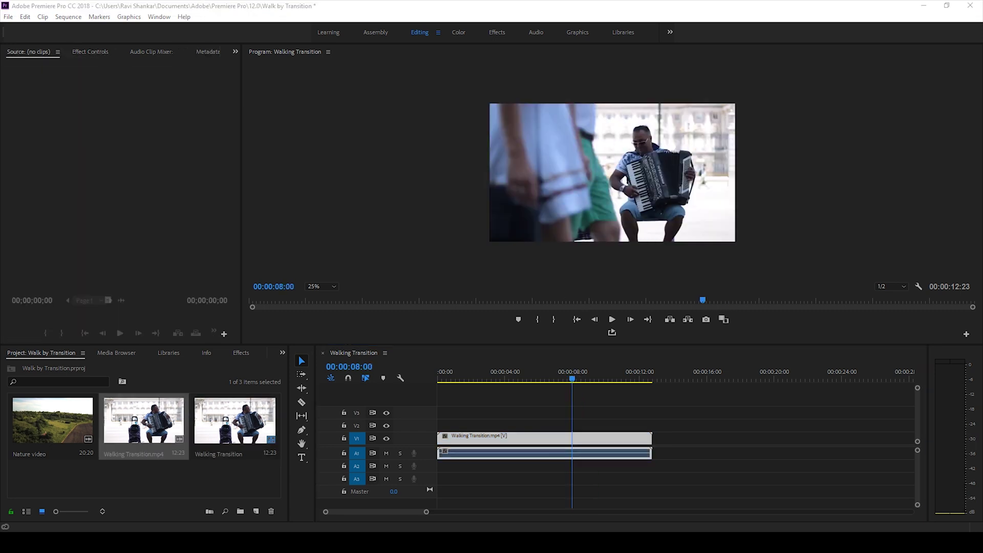
left_click(456, 416)
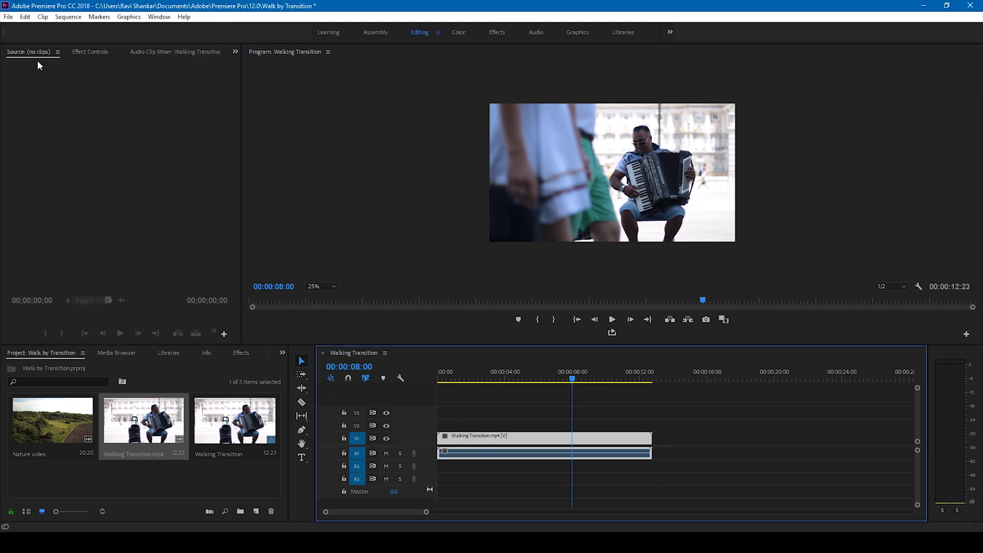
Add a free-draw bezier Opacity mask to the clip and park the playhead at 00:00:08:00
left_click(77, 54)
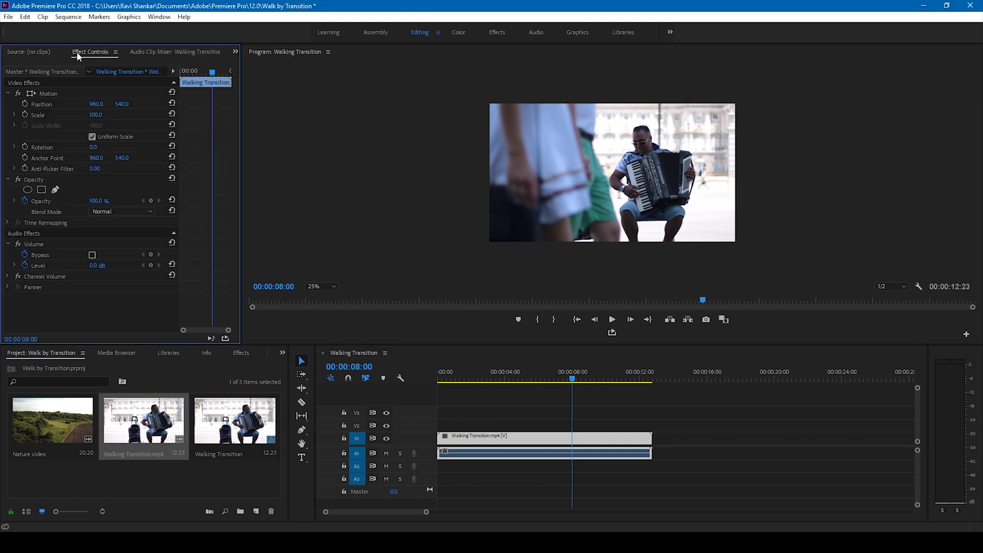
left_click(56, 190)
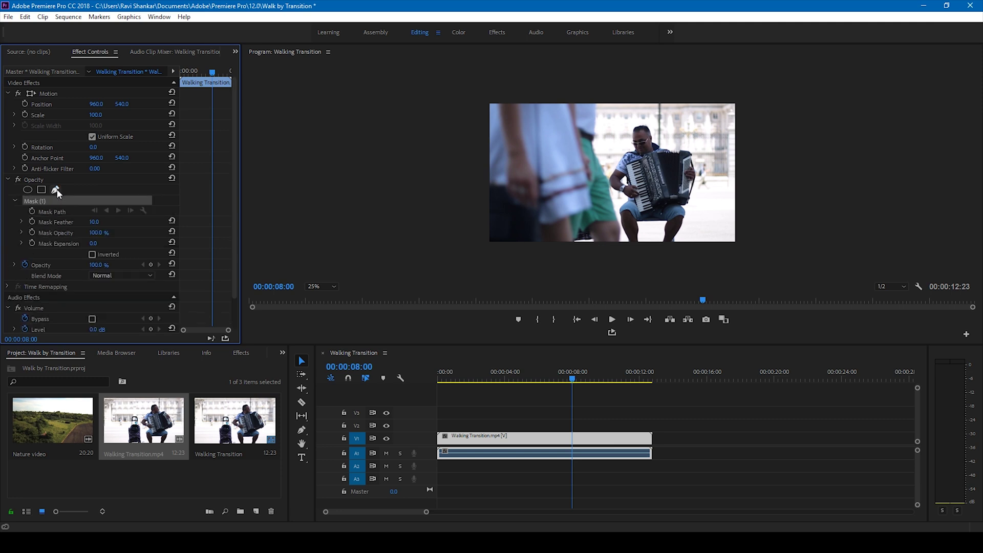
left_click(570, 379)
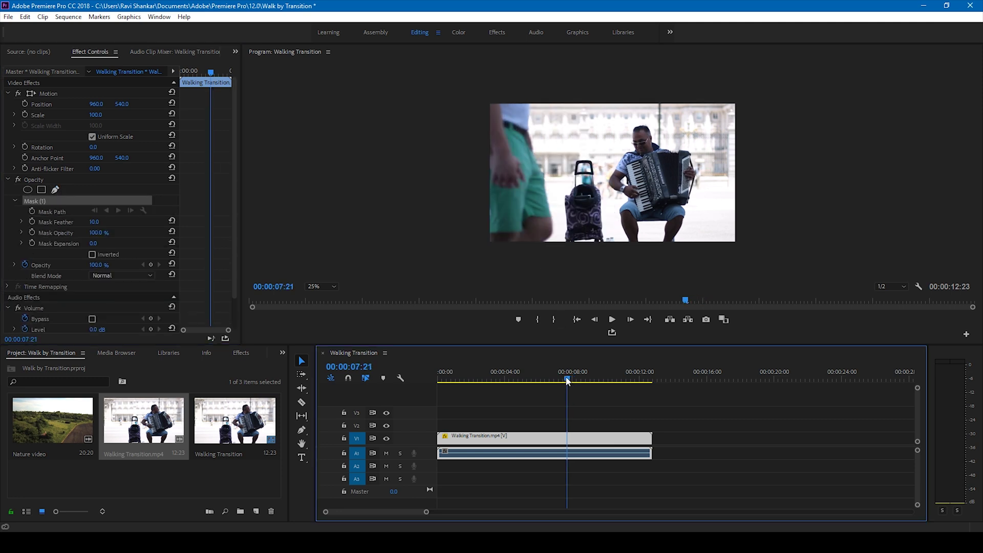
left_click(570, 380)
left_click_drag(570, 381, 572, 380)
Draw a closed four-point mask along the left edge of the Program Monitor frame
left_click(407, 97)
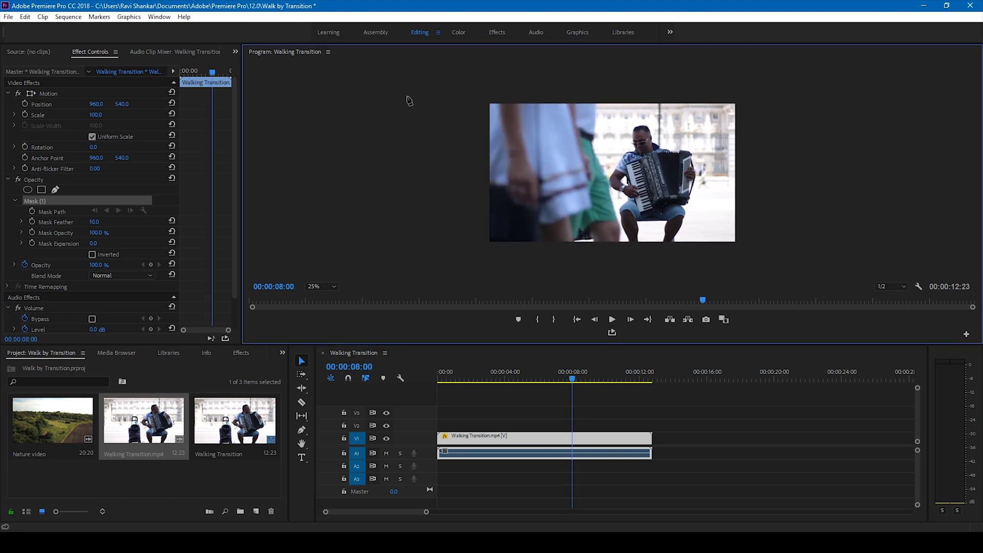
left_click(413, 246)
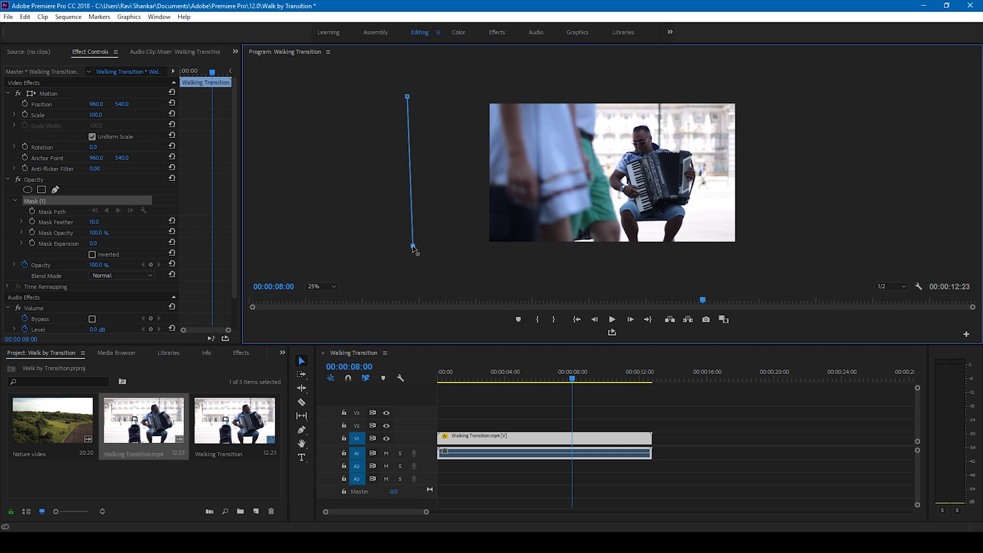
left_click(483, 252)
left_click(485, 92)
left_click(408, 96)
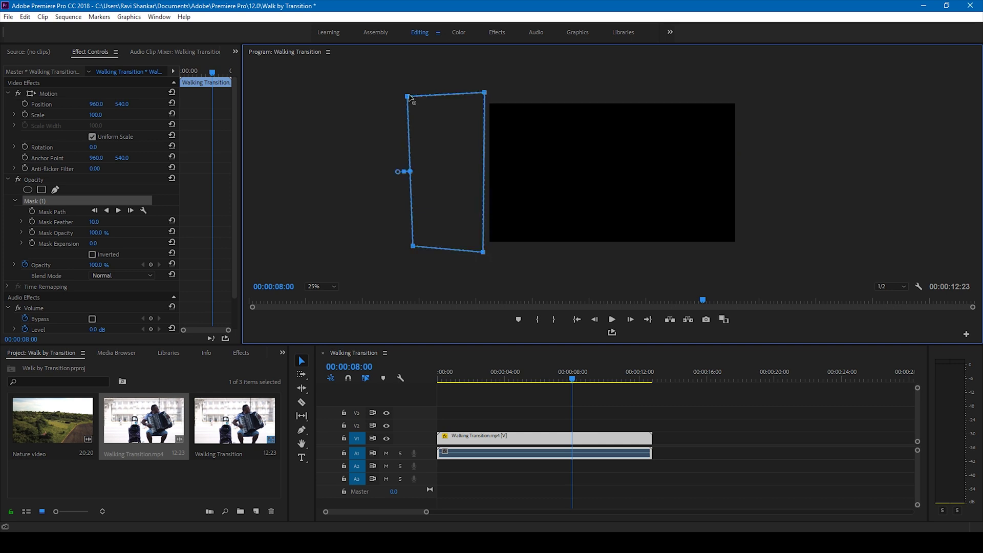
Set a Mask Path keyframe at 00:00:08:00 and save the project
left_click(31, 211)
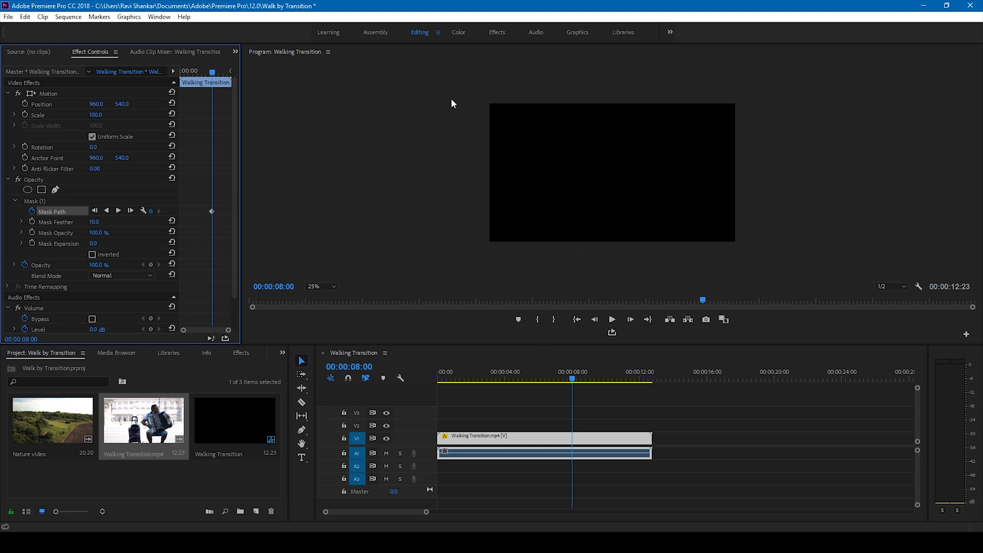
key("ctrl+s")
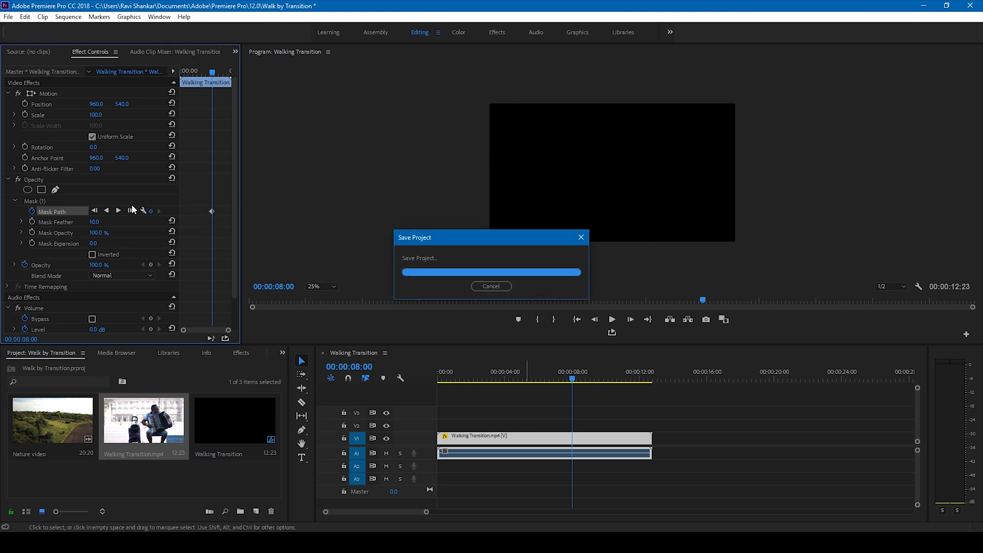
left_click(105, 201)
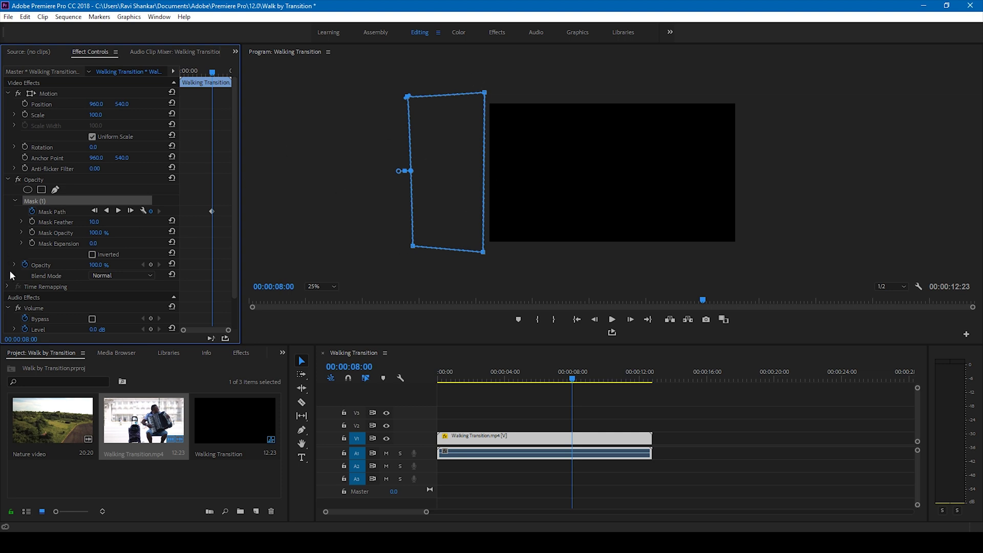
Invert Mask (1), then one frame later move its right-side vertices onto the walker's edge
left_click(92, 254)
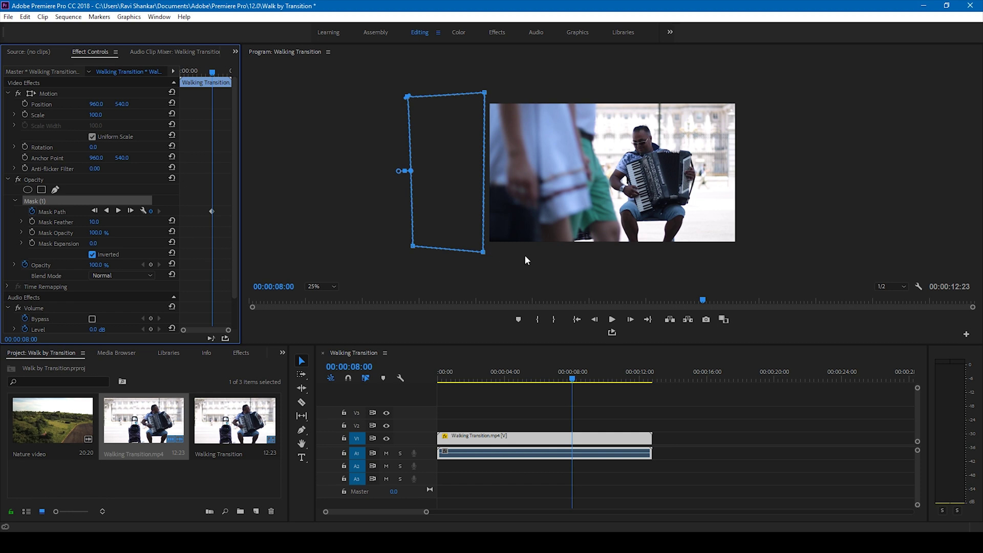
key("Right")
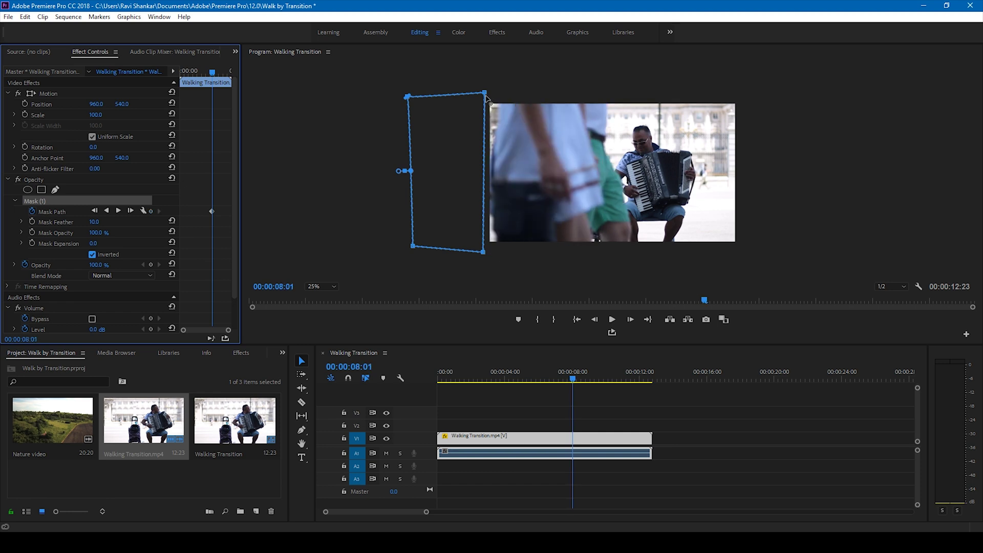
left_click_drag(486, 96, 500, 97)
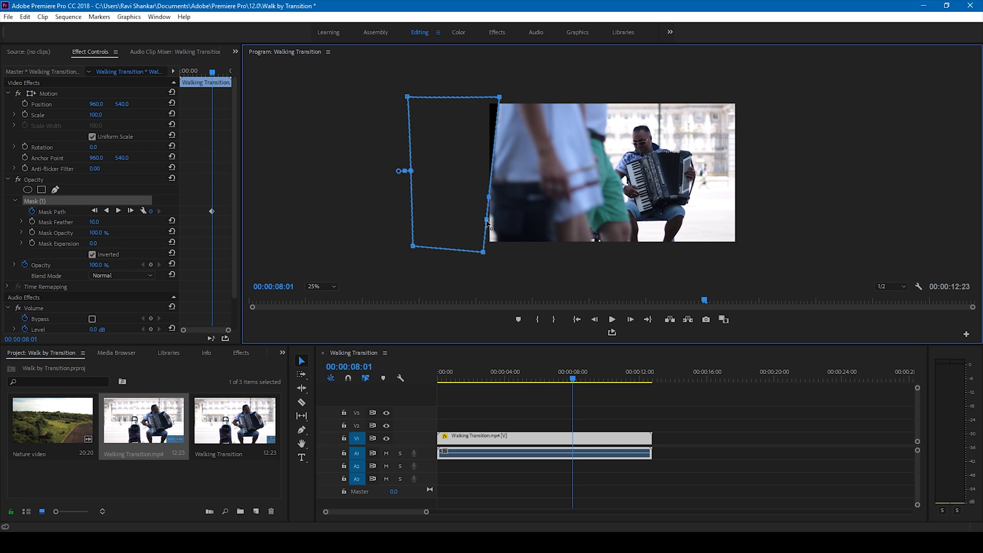
left_click_drag(486, 219, 490, 221)
left_click_drag(487, 254, 494, 255)
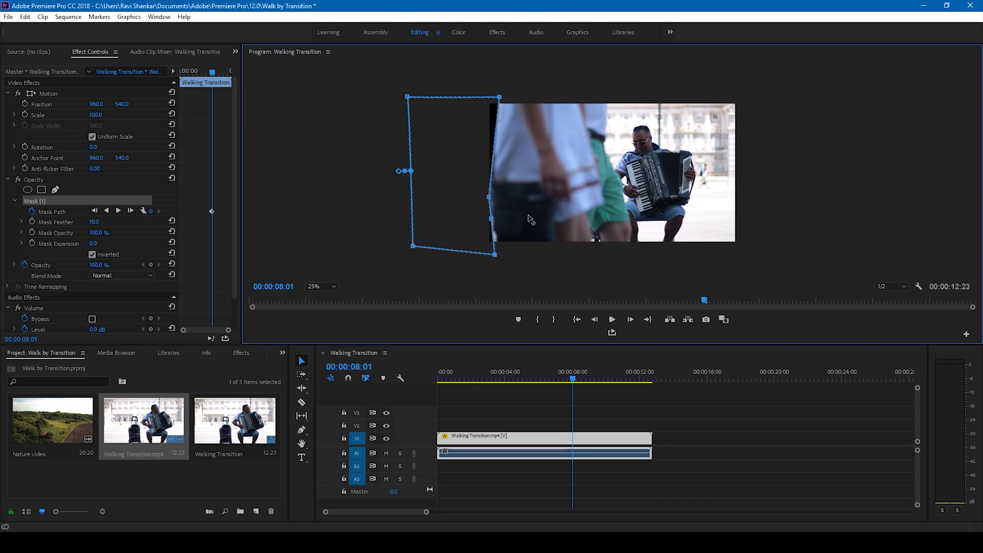
On the next frame, realign the mask's top, middle and bottom right-edge points with the walker's outline
key("Right")
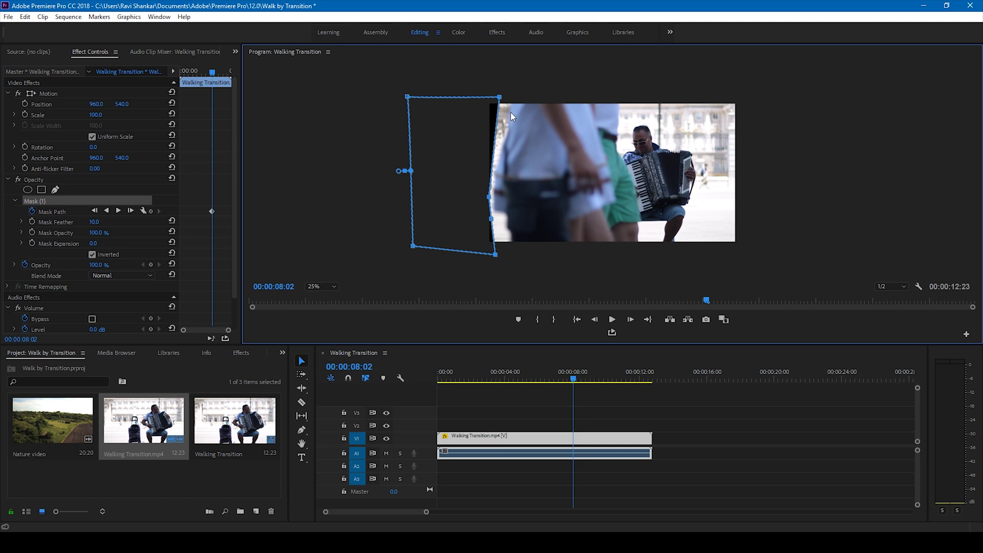
left_click_drag(501, 100, 514, 102)
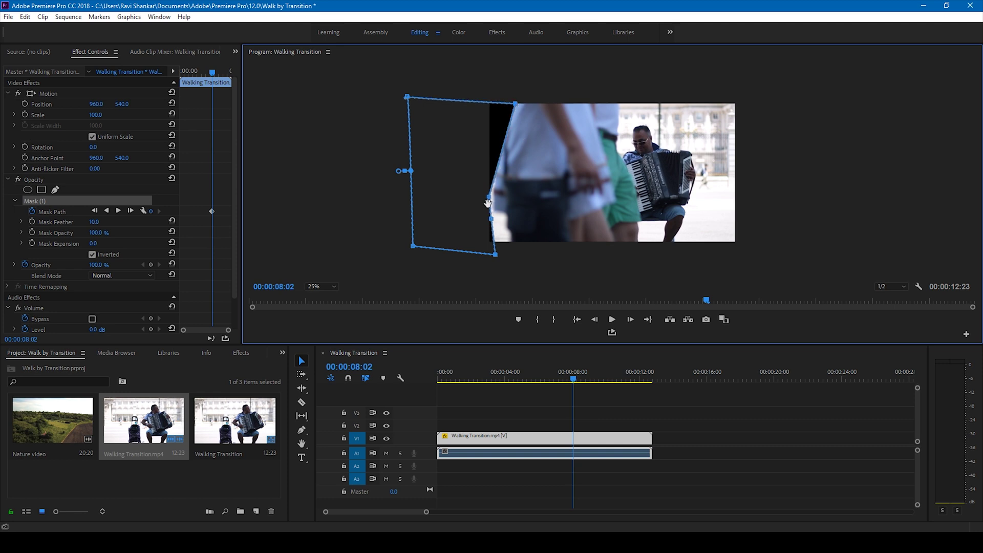
left_click_drag(489, 197, 491, 200)
left_click_drag(492, 218, 494, 216)
left_click_drag(500, 223, 506, 217)
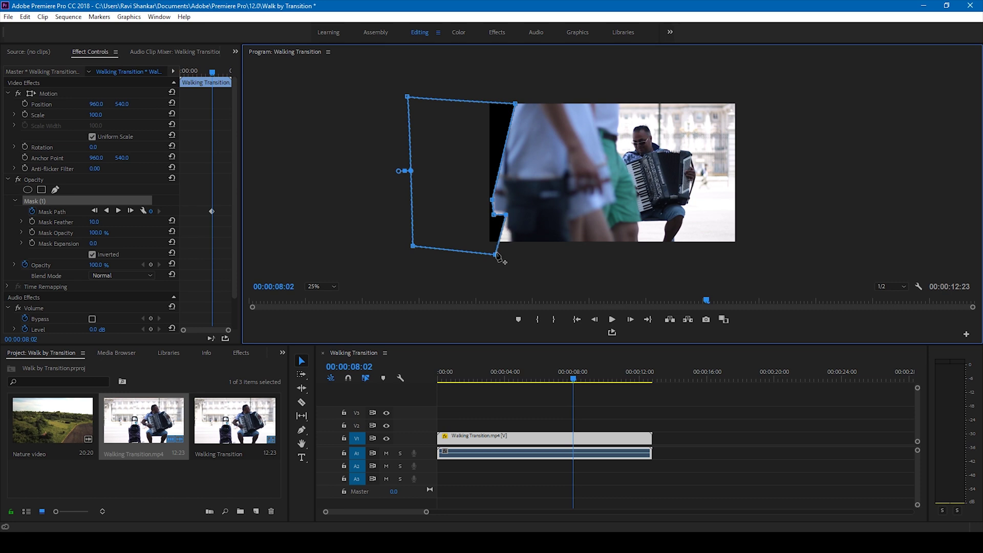
left_click_drag(494, 256, 512, 256)
Continue frame by frame, dragging the mask's right-side points to follow the walker
key("ctrl+z")
key("ctrl+shift+z")
key("Right")
key("Right")
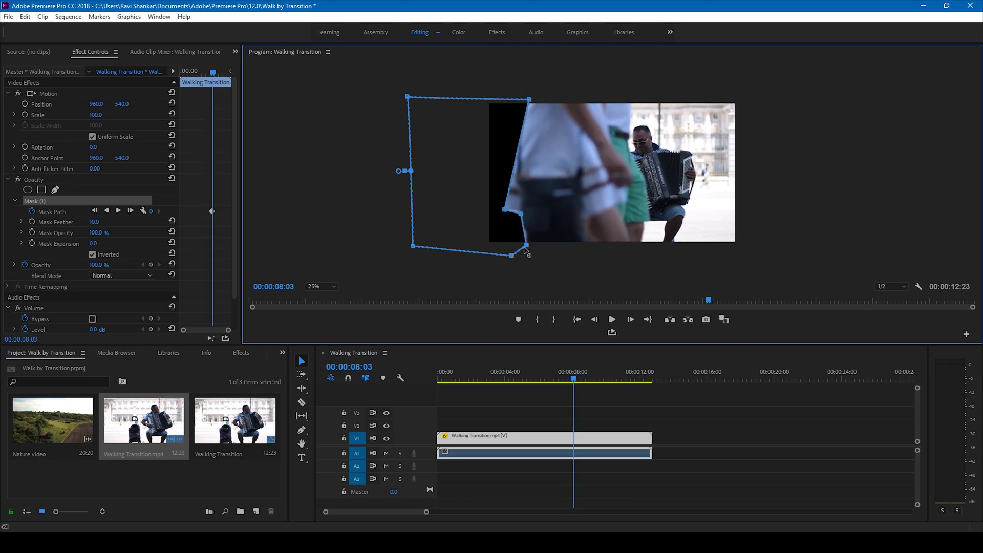
key("Right")
key("Right")
left_click_drag(519, 213, 538, 212)
key("Right")
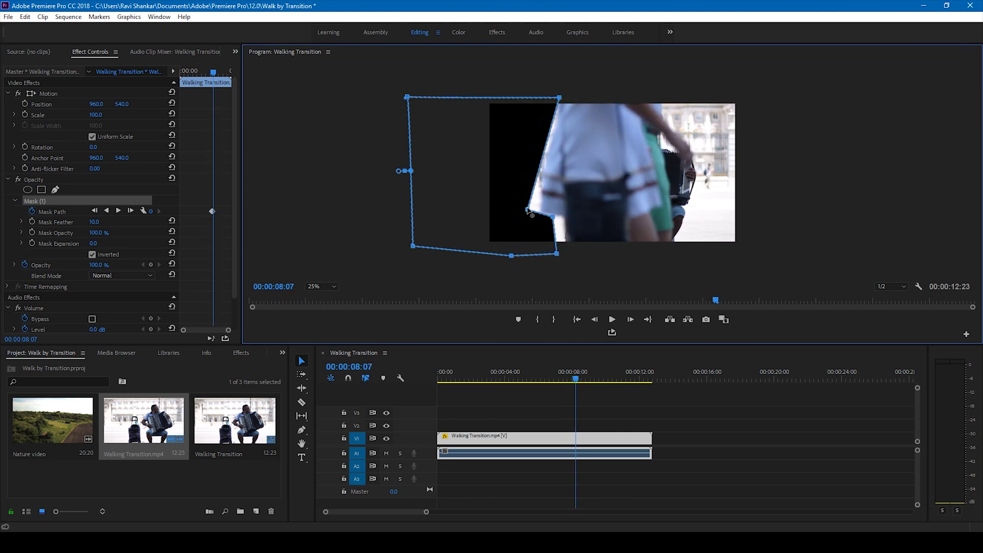
left_click_drag(527, 246, 590, 271)
key("Right")
key("Right")
Keep advancing frames and shifting the right-edge vertices with the walker across the frame
key("Right")
key("Right")
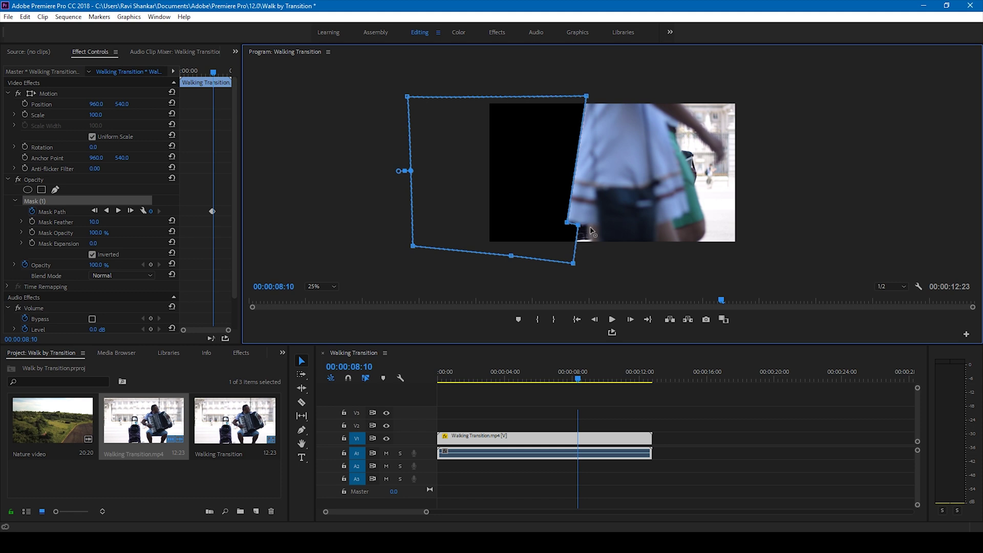
left_click_drag(559, 97, 607, 94)
left_click_drag(567, 222, 588, 221)
left_click_drag(589, 271, 598, 272)
key("Right")
left_click_drag(589, 221, 613, 221)
left_click_drag(599, 272, 622, 274)
key("Right")
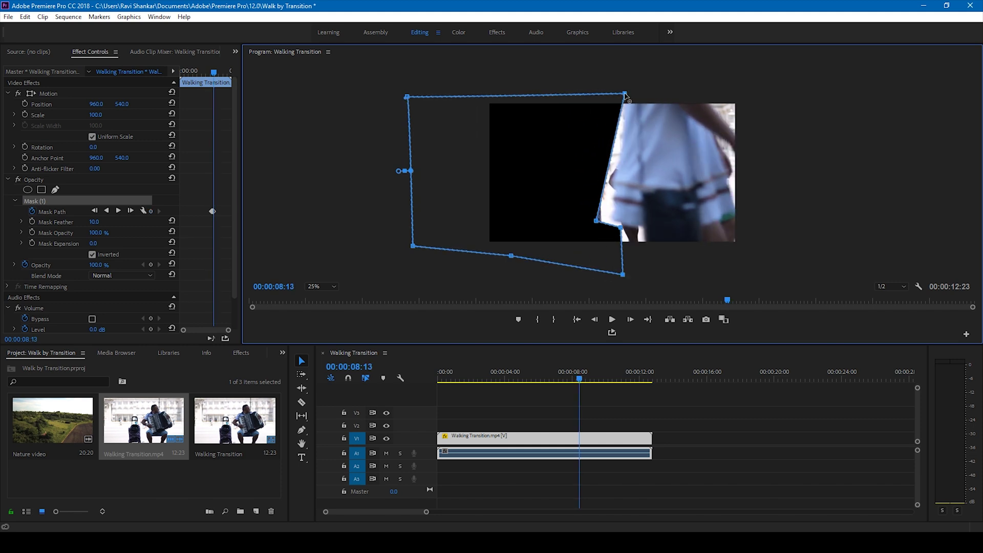
left_click_drag(606, 94, 628, 93)
left_click_drag(591, 227, 644, 228)
left_click_drag(622, 275, 657, 274)
key("Right")
left_click_drag(613, 220, 654, 220)
key("Right")
left_click_drag(628, 94, 663, 97)
key("Right")
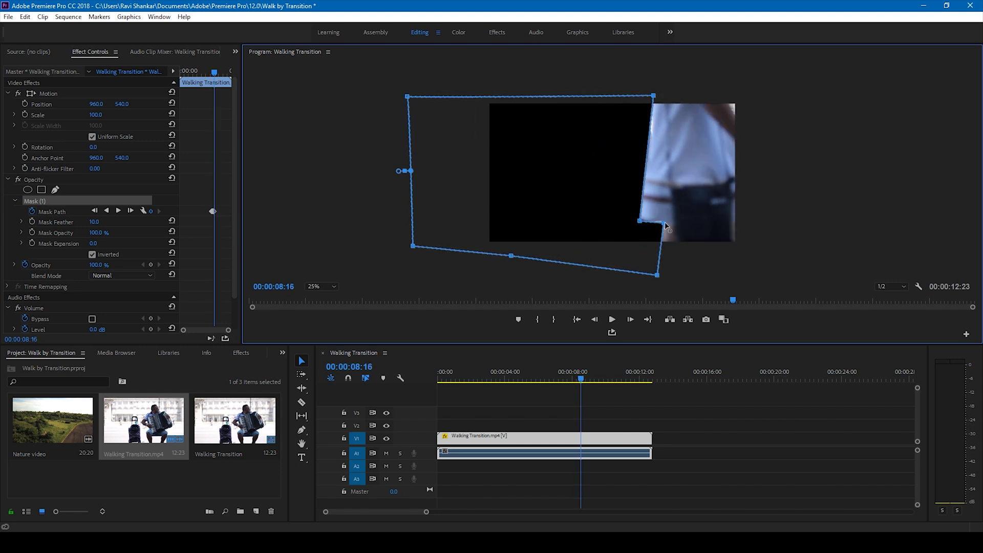
key("Right")
key("Right")
left_click_drag(643, 228, 688, 215)
Push the mask's right edge past the frame's right side so it covers everything by 00:00:08:28
key("Right")
left_click_drag(654, 221, 684, 209)
key("Right")
left_click_drag(663, 97, 690, 96)
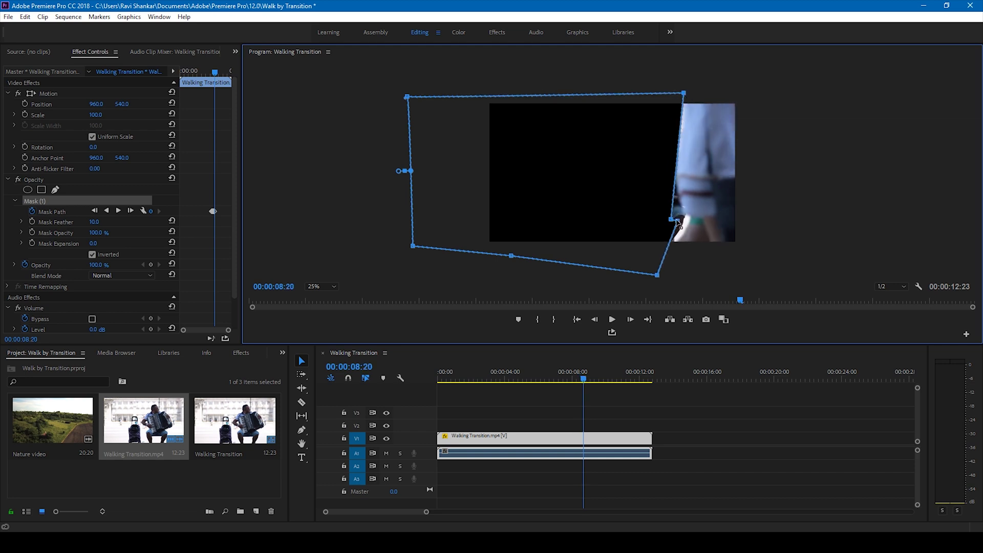
key("Right")
left_click_drag(657, 275, 691, 274)
key("Right")
left_click_drag(690, 96, 712, 100)
left_click_drag(684, 208, 696, 208)
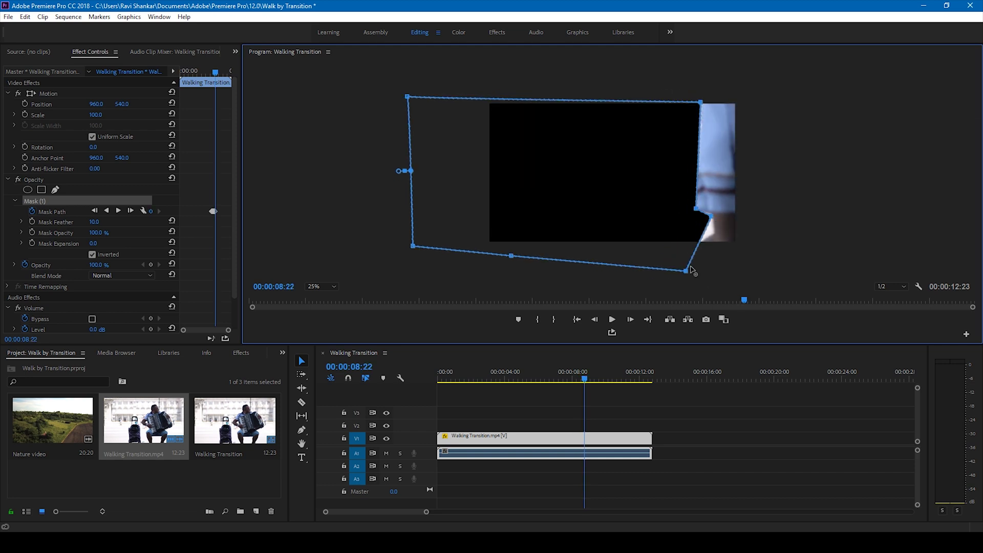
key("Right")
left_click_drag(691, 274, 720, 265)
left_click_drag(687, 216, 712, 216)
key("Right")
left_click_drag(712, 100, 750, 97)
key("Right")
key("Right")
key("Right")
key("Right")
left_click_drag(712, 216, 757, 208)
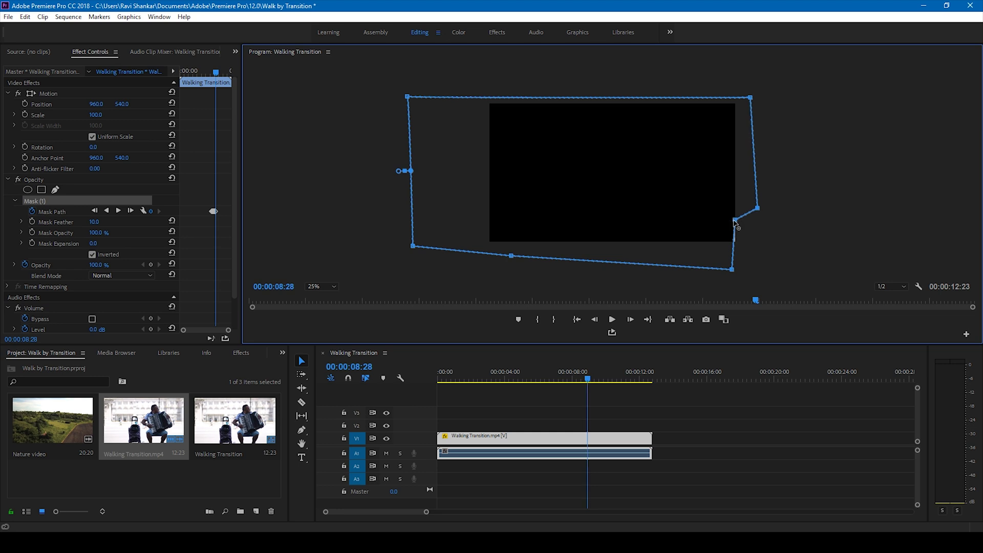
left_click_drag(734, 219, 756, 224)
left_click_drag(735, 270, 752, 268)
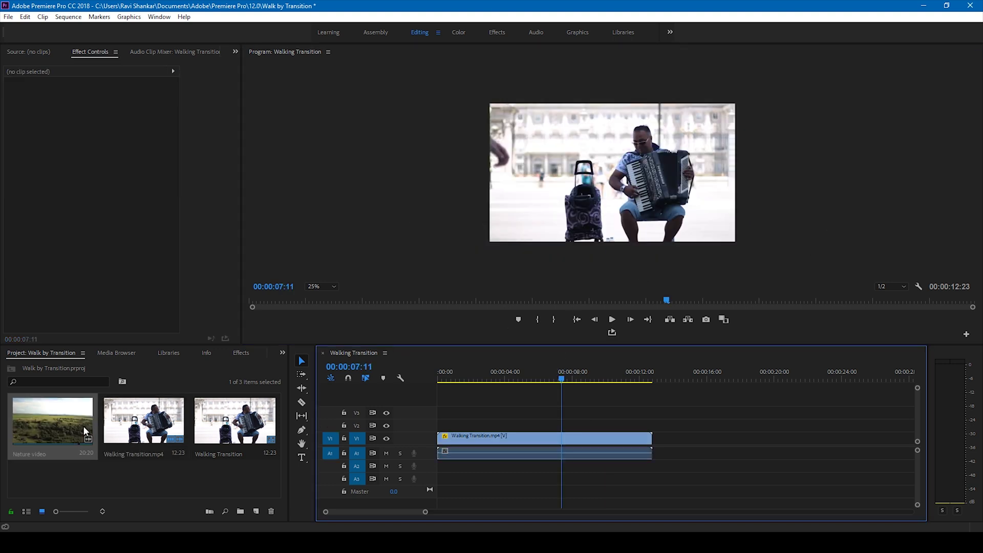
Move the Walking Transition clip to V2 and place Nature video on V1 starting at 00:00:07:11
left_click(455, 441)
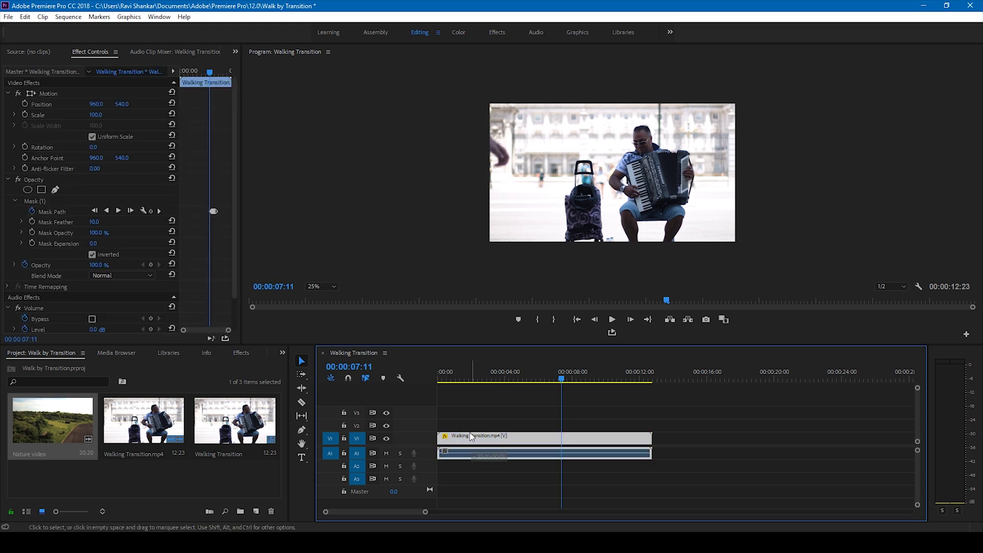
left_click_drag(471, 436, 470, 423)
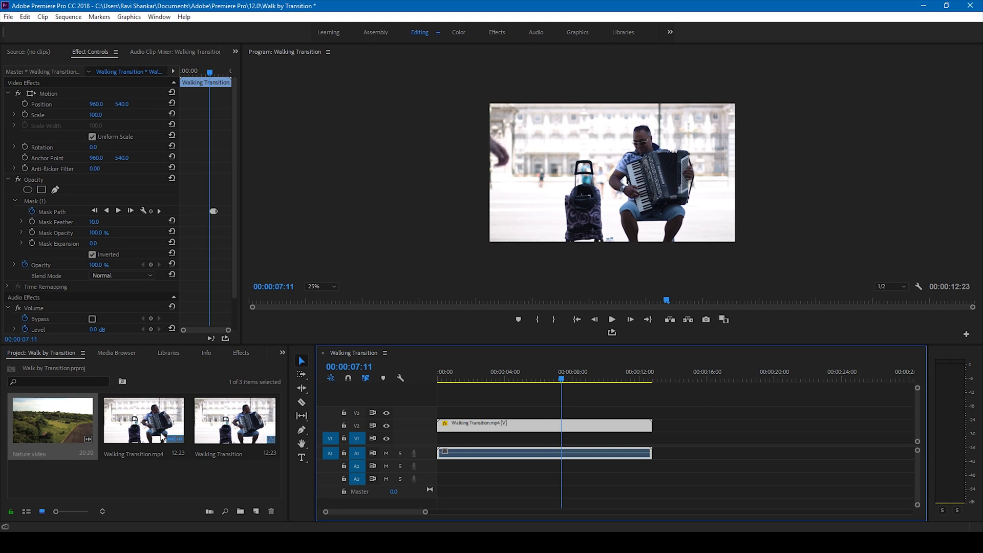
left_click_drag(39, 428, 562, 451)
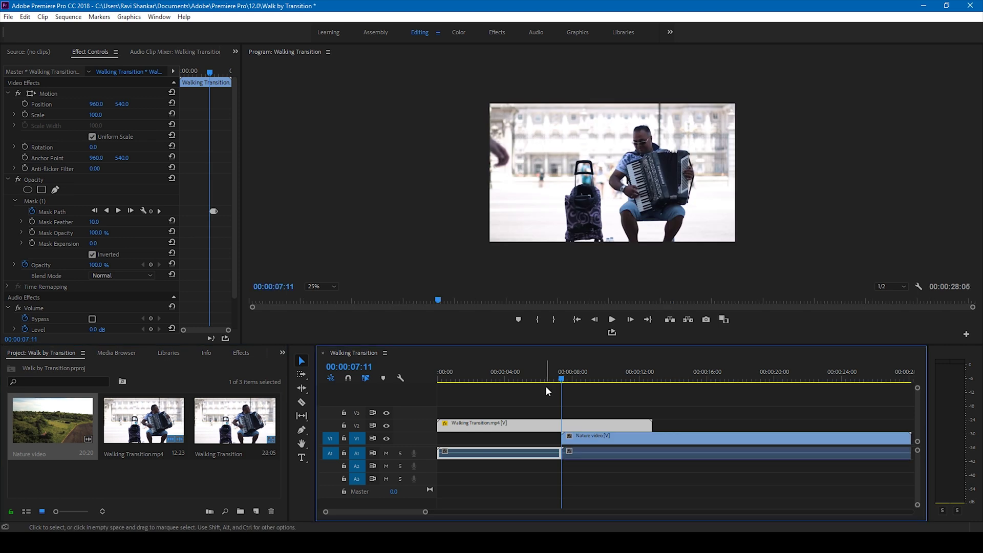
Play the wipe from around 00:00:07 into the Nature footage twice to preview it
mouse_move(561, 379)
left_mouse_down()
mouse_move(594, 382)
mouse_move(560, 383)
left_mouse_up()
key("space")
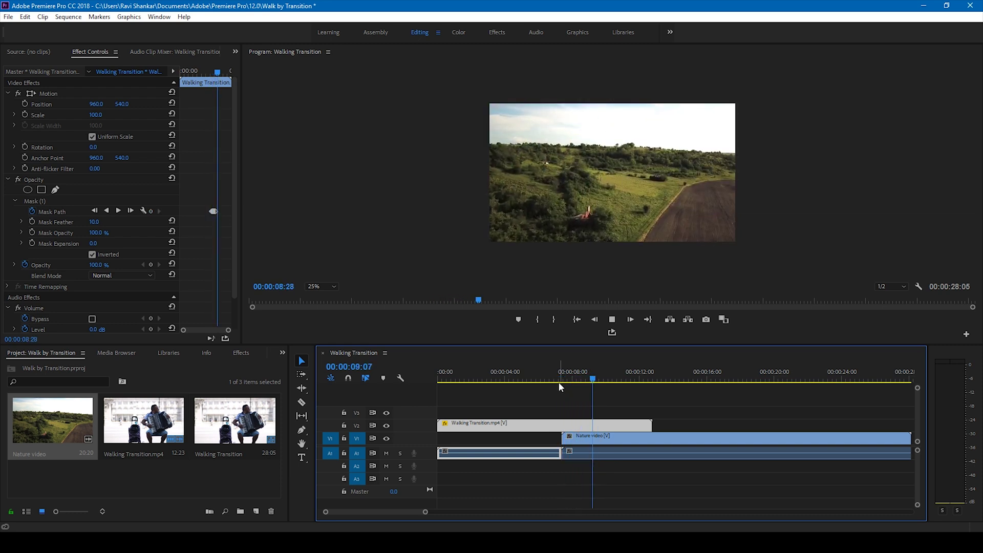
left_click(557, 379)
key("space")
left_click(562, 379)
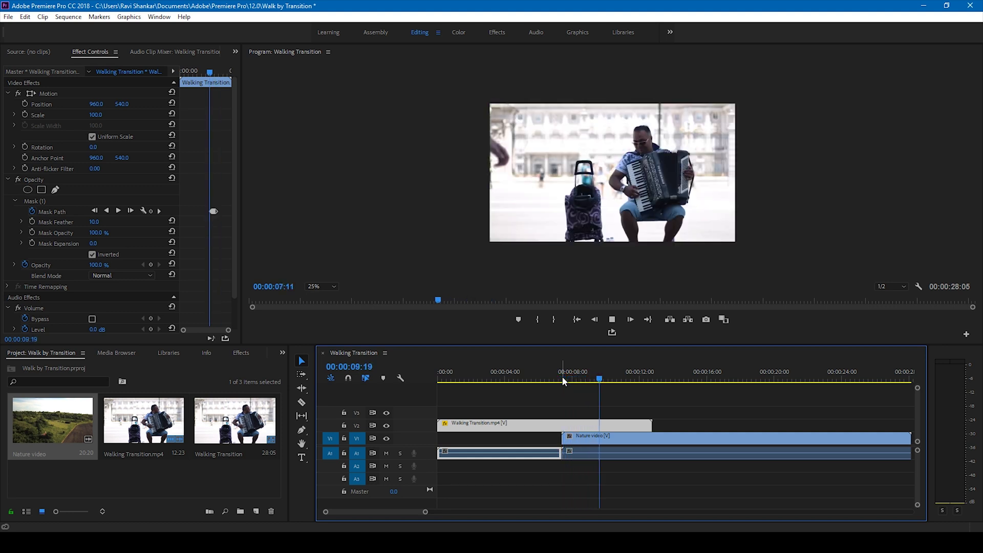
Switch the Program Monitor zoom to 100%, then back to Fit
left_click(329, 290)
left_click(324, 356)
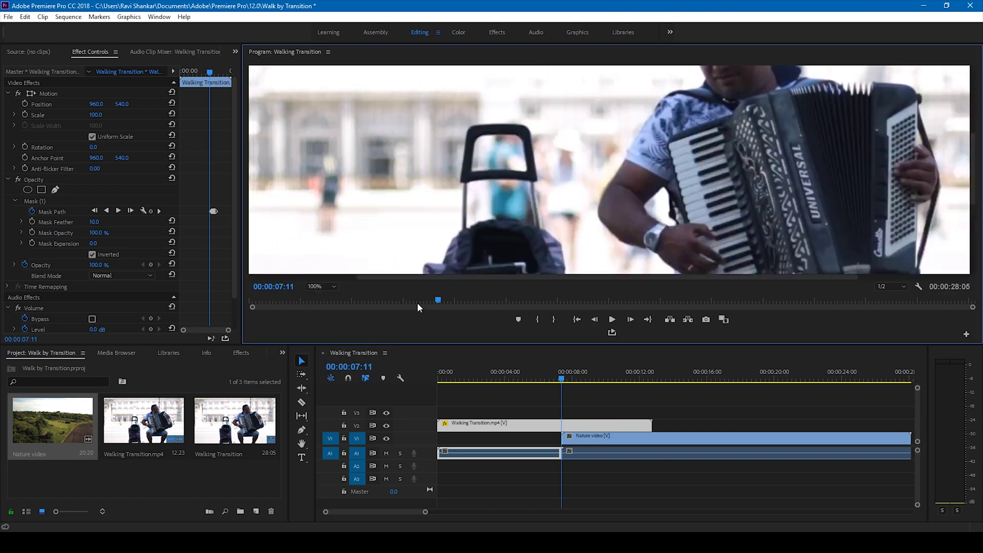
left_click(321, 286)
left_click(318, 298)
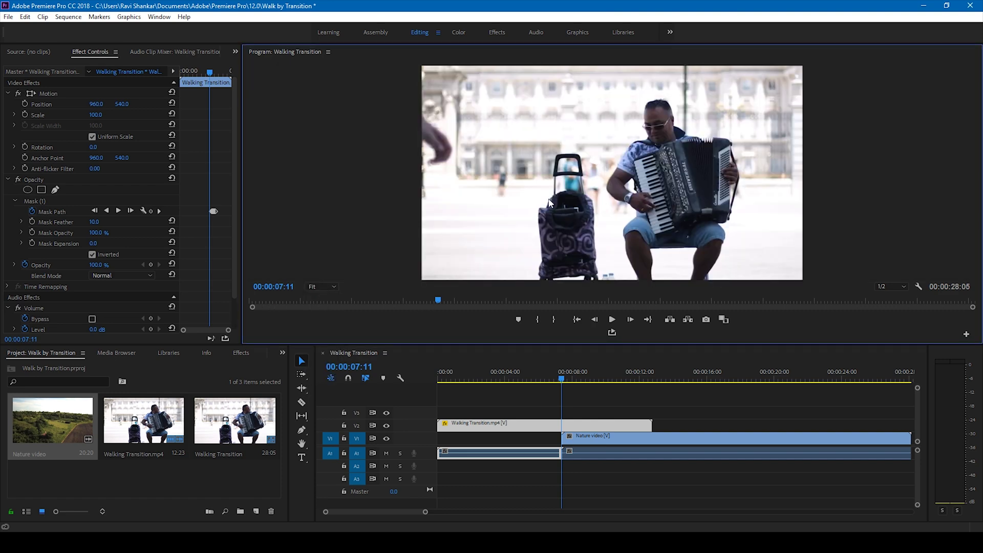
Raise Mask Expansion and Mask Feather to 16, then play back the softened wipe
mouse_move(564, 385)
left_mouse_down()
mouse_move(588, 379)
mouse_move(581, 384)
left_mouse_up()
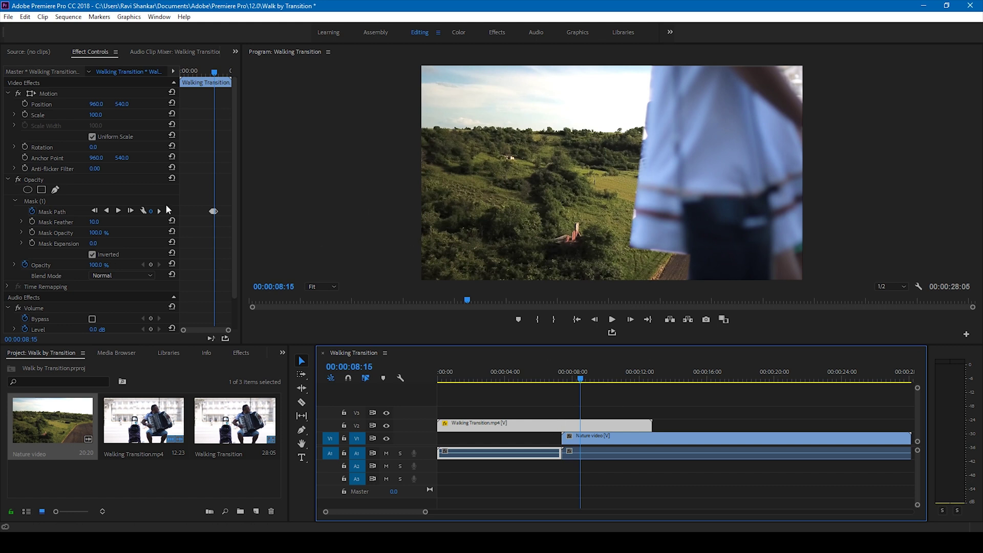
left_click(95, 244)
left_click_drag(95, 245, 101, 245)
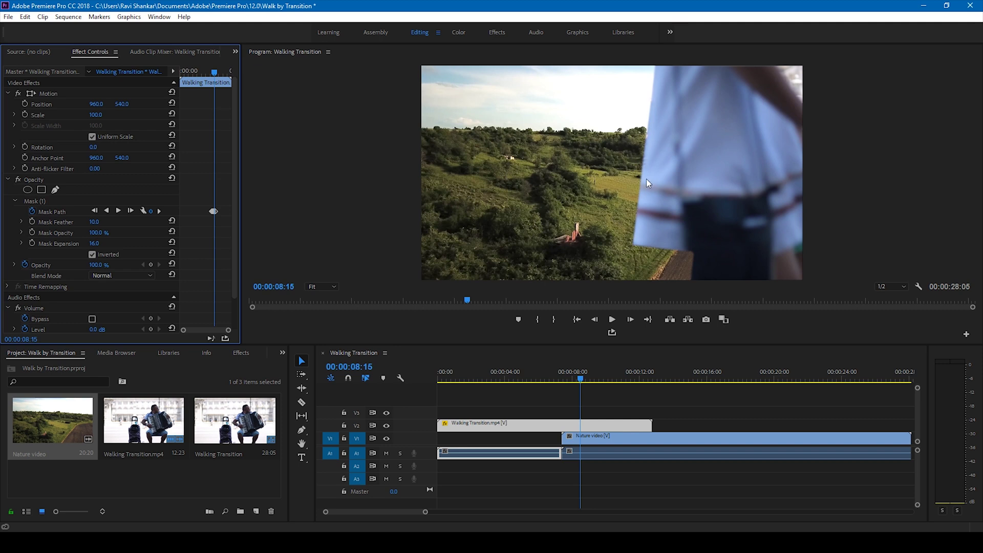
mouse_move(581, 378)
left_mouse_down()
mouse_move(592, 379)
mouse_move(581, 378)
left_mouse_up()
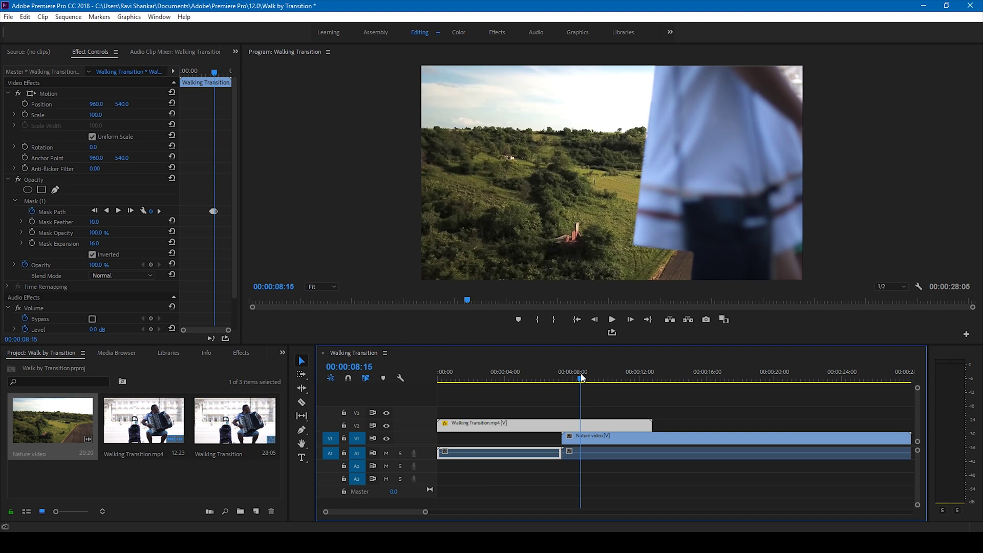
left_click(93, 223)
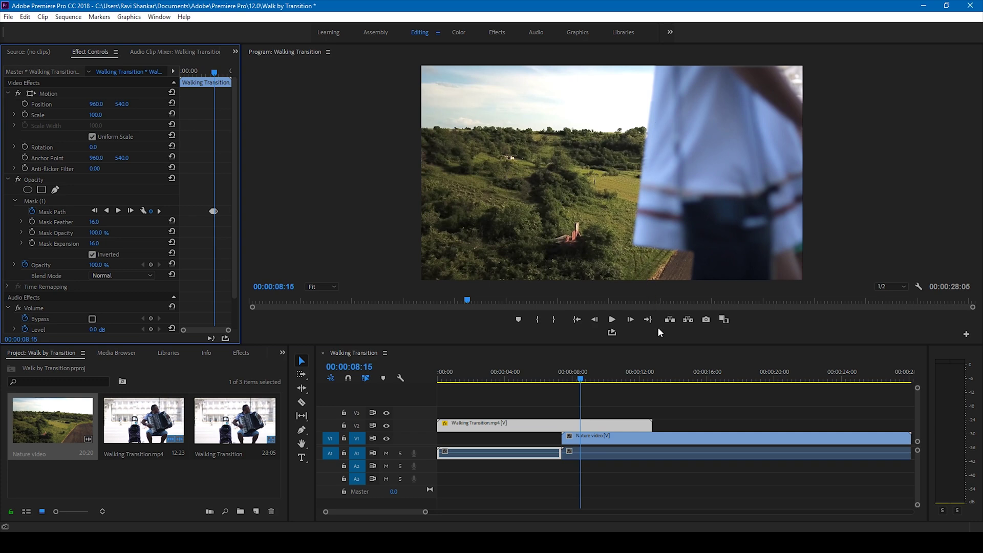
left_click(540, 378)
key("space")
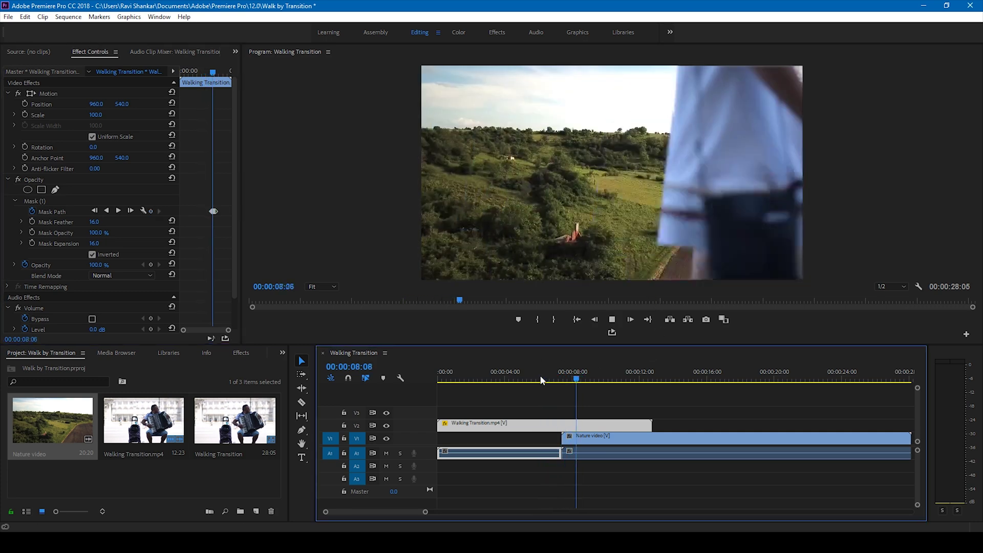
Scrub through the wipe into the Nature footage to review the mask edge
left_click(554, 379)
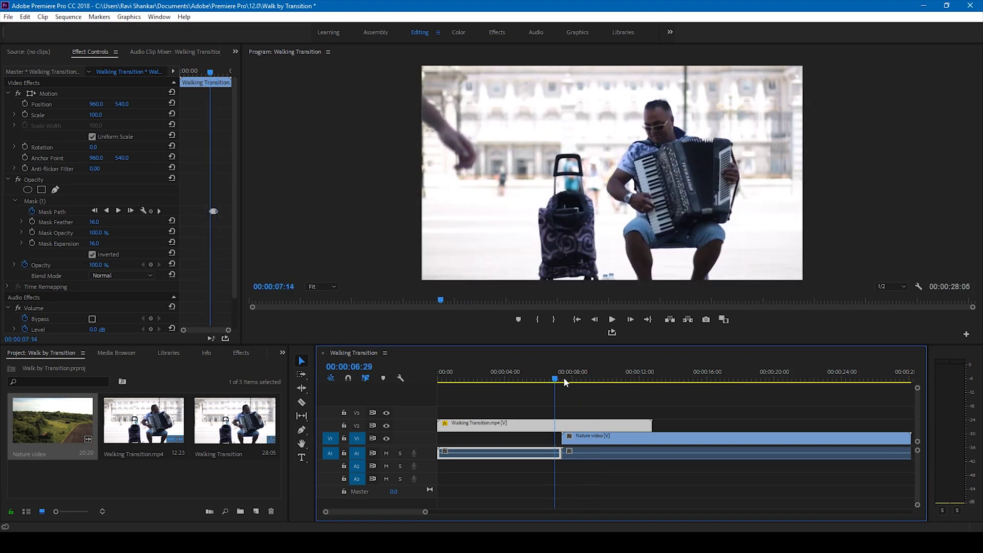
left_click_drag(565, 382, 583, 382)
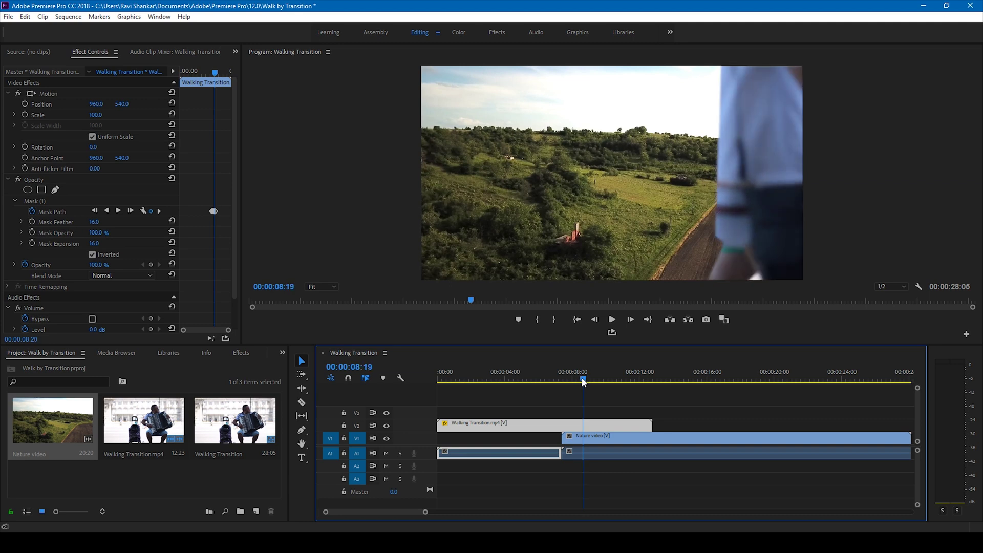
scroll(583, 382, "down", 1)
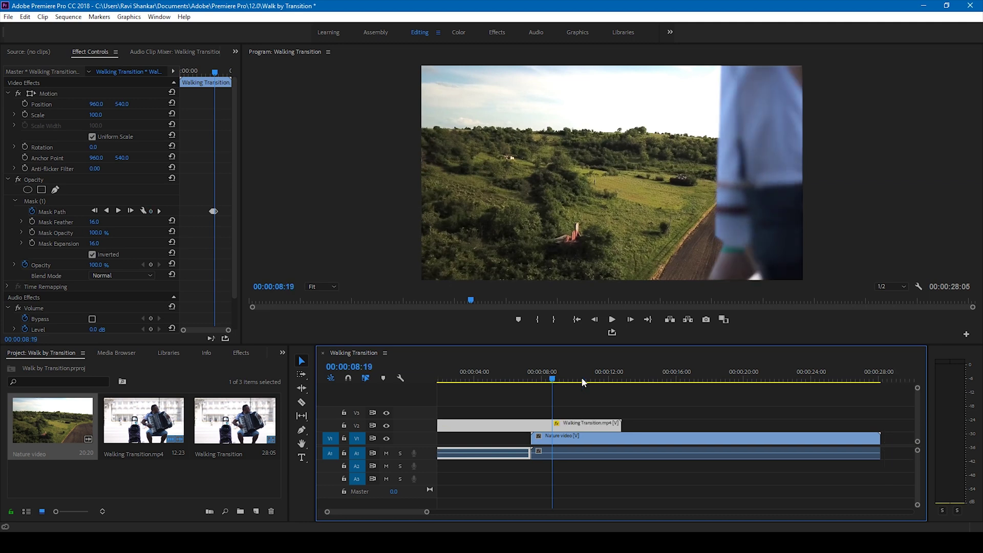
scroll(583, 381, "down", 1)
At 00:00:08:20, nudge one Mask (1) vertex onto the walker's edge
left_click(522, 377)
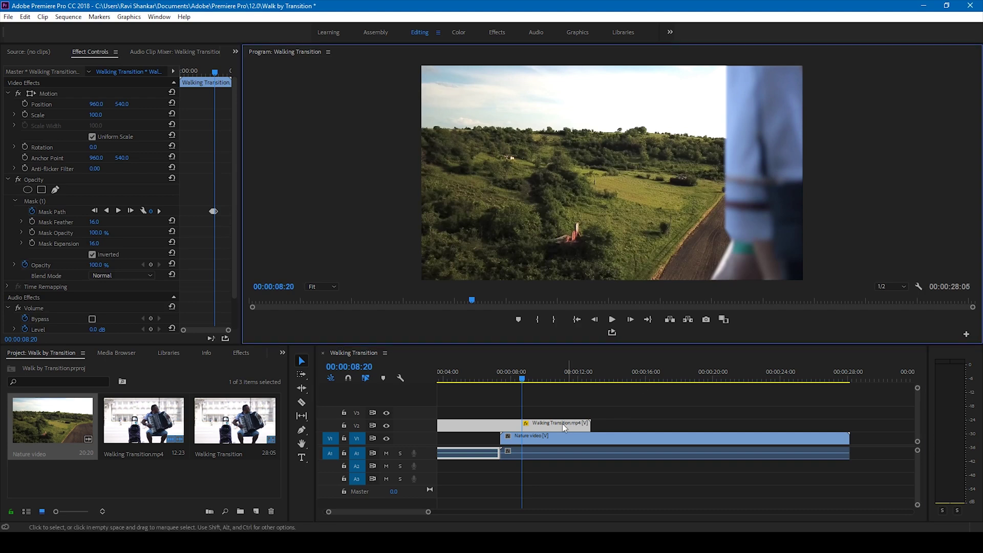
left_click(39, 200)
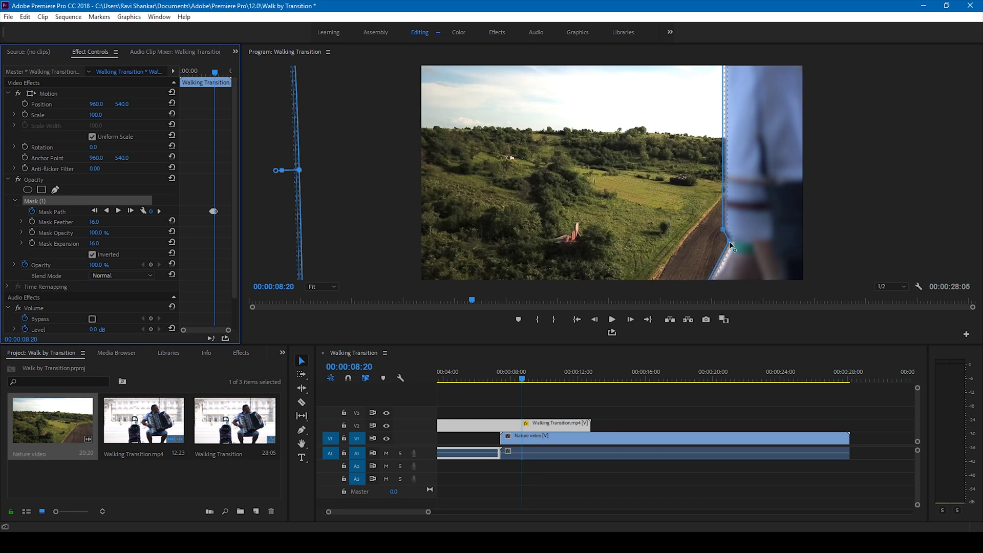
left_click_drag(729, 241, 732, 244)
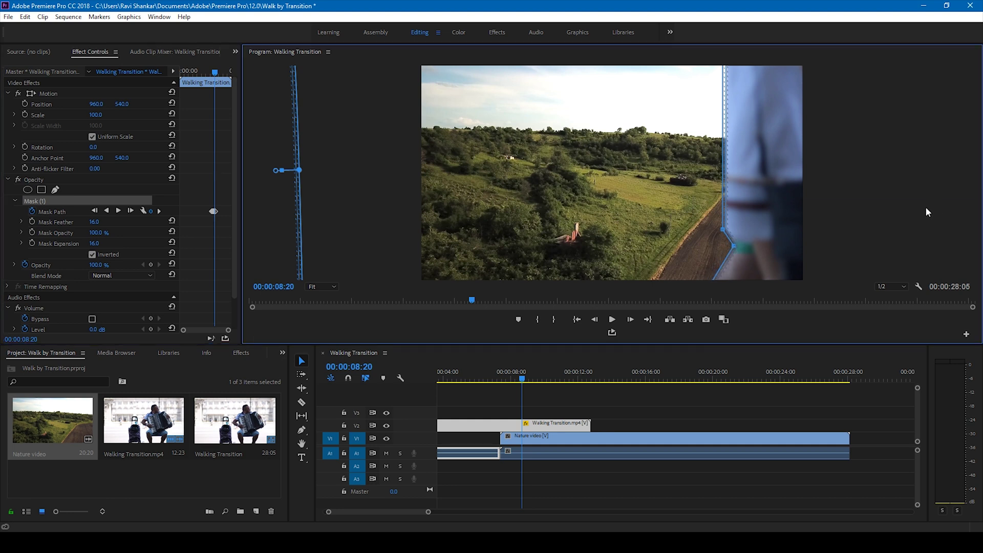
left_click(488, 379)
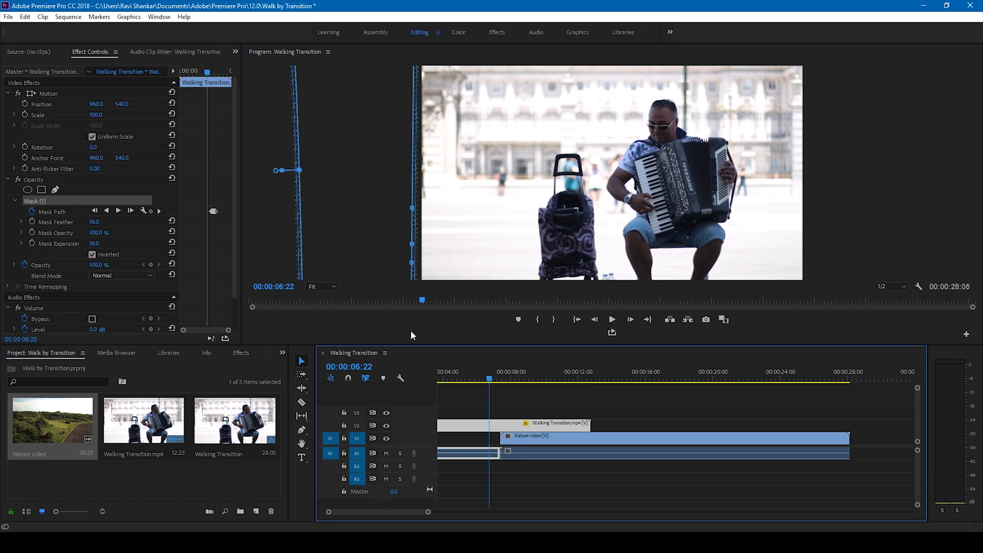
left_click(438, 471)
left_click_drag(428, 512, 448, 511)
key("space")
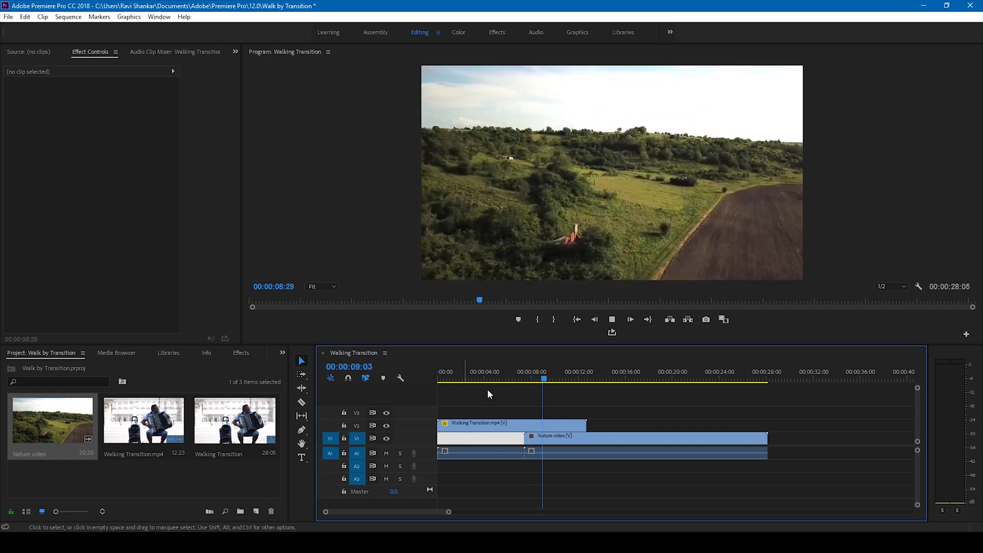
left_click_drag(488, 377, 458, 377)
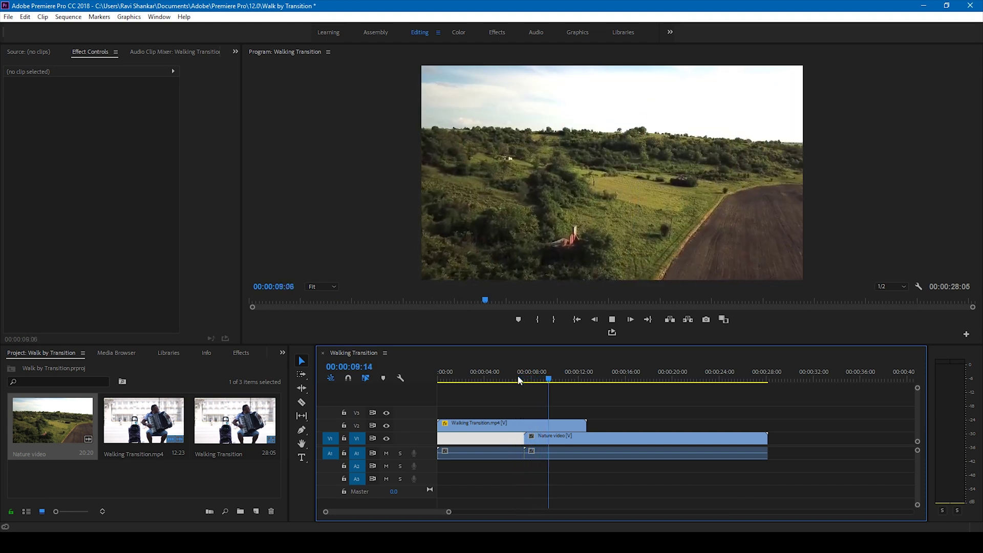
left_click(510, 380)
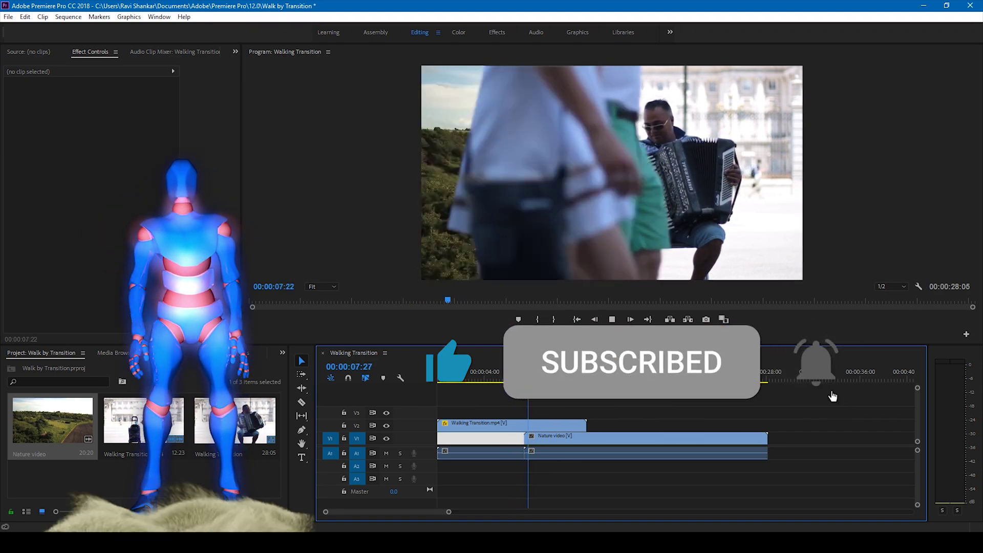
left_click(497, 381)
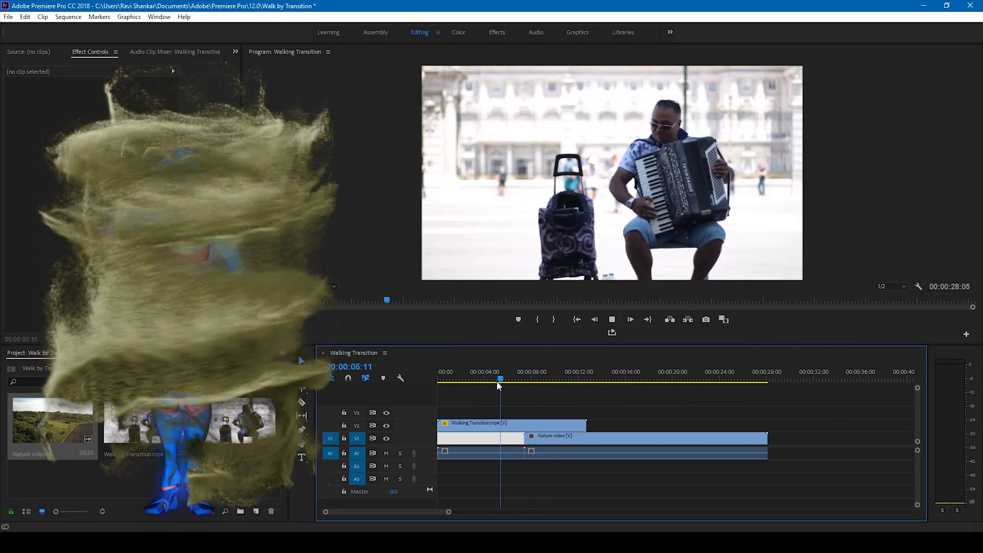